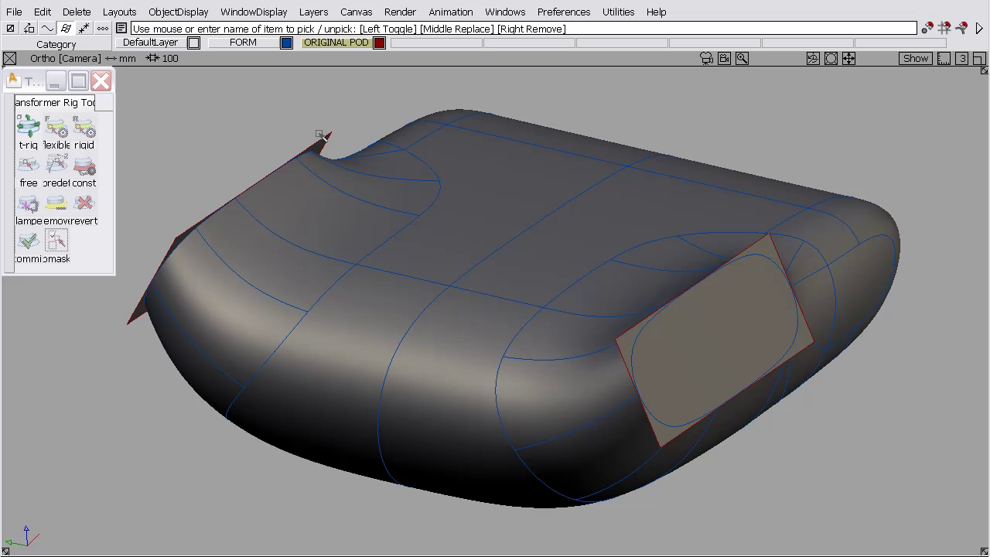
- Examine the mirrored pod form and its angled flat end planes from the front, above and both sides
{"action": "left_click_drag", "start_coordinate": [319, 352], "coordinate": [420, 280], "text": "alt+shift"}
{"action": "left_click", "coordinate": [420, 259], "text": "alt+shift"}
{"action": "left_click_drag", "start_coordinate": [361, 349], "coordinate": [634, 271], "text": "alt+shift"}
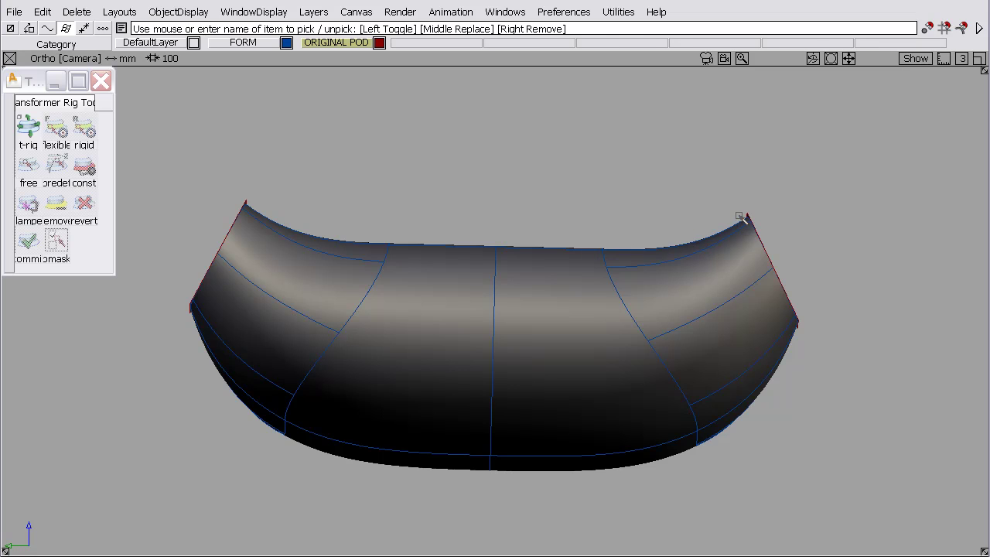
{"action": "left_click_drag", "start_coordinate": [741, 218], "coordinate": [724, 246], "text": "alt+shift"}
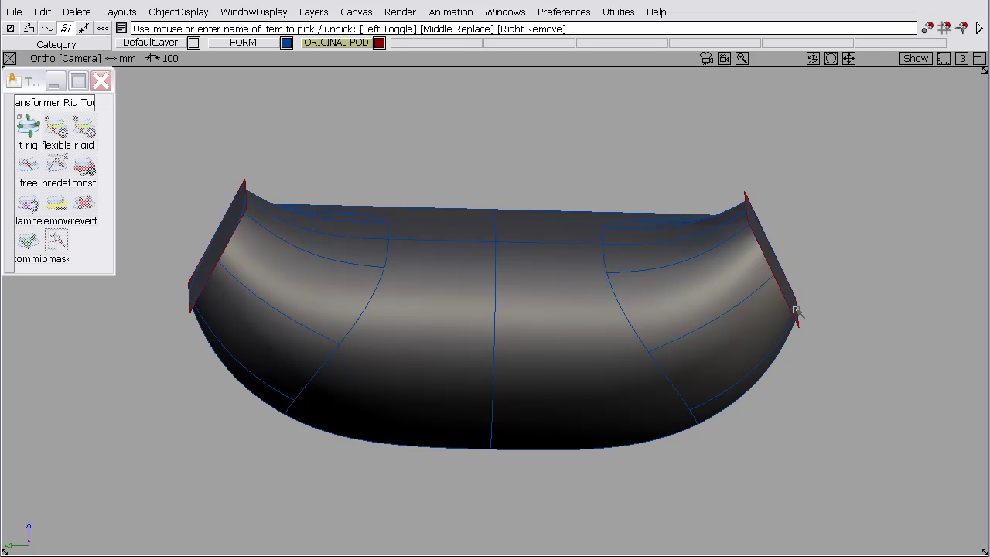
{"action": "mouse_move", "coordinate": [797, 311]}
{"action": "left_mouse_down", "text": "alt+shift"}
{"action": "mouse_move", "coordinate": [751, 360]}
{"action": "mouse_move", "coordinate": [750, 335]}
{"action": "mouse_move", "coordinate": [789, 323]}
{"action": "left_mouse_up", "text": "alt+shift"}
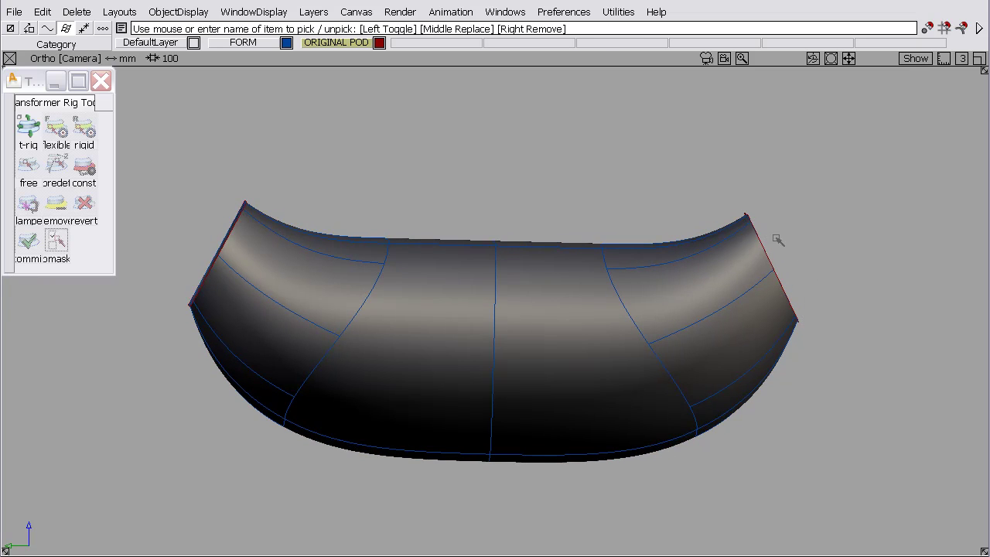
{"action": "left_click_drag", "start_coordinate": [770, 232], "coordinate": [694, 102], "text": "alt+shift"}
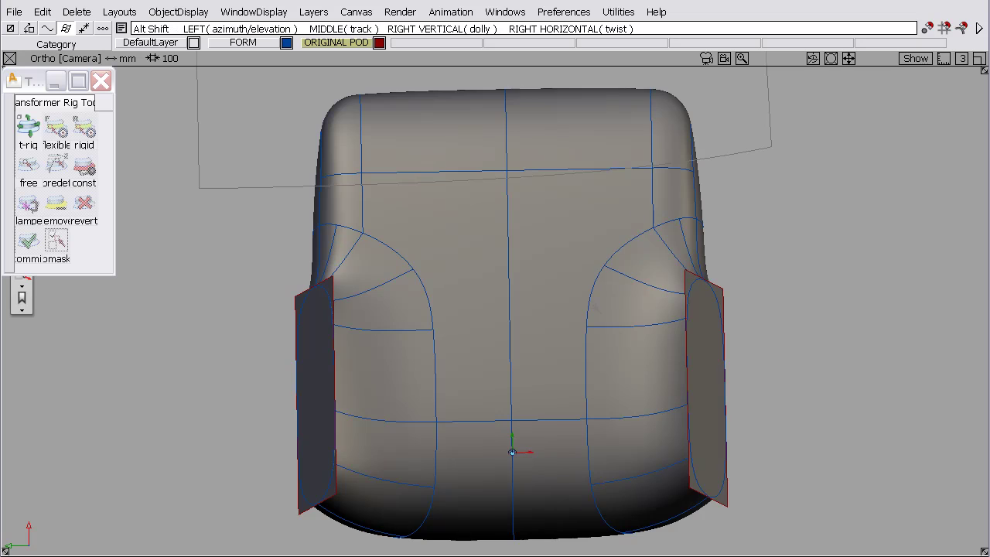
{"action": "left_click_drag", "start_coordinate": [696, 277], "coordinate": [658, 281], "text": "alt+shift"}
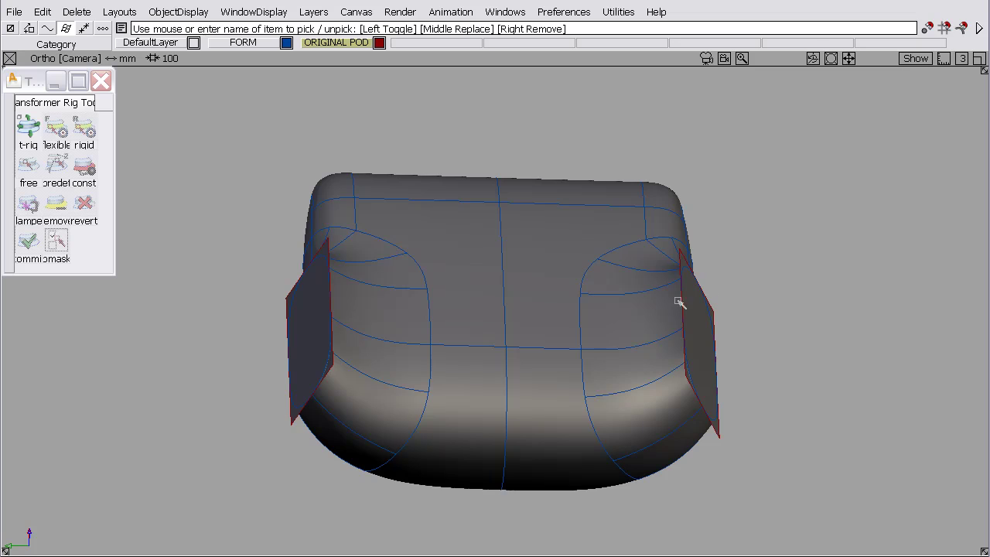
{"action": "left_click_drag", "start_coordinate": [711, 428], "coordinate": [447, 205], "text": "alt+shift"}
- Turn off symmetry for the FORM and ORIGINAL POD layers
{"action": "right_click", "coordinate": [242, 42]}
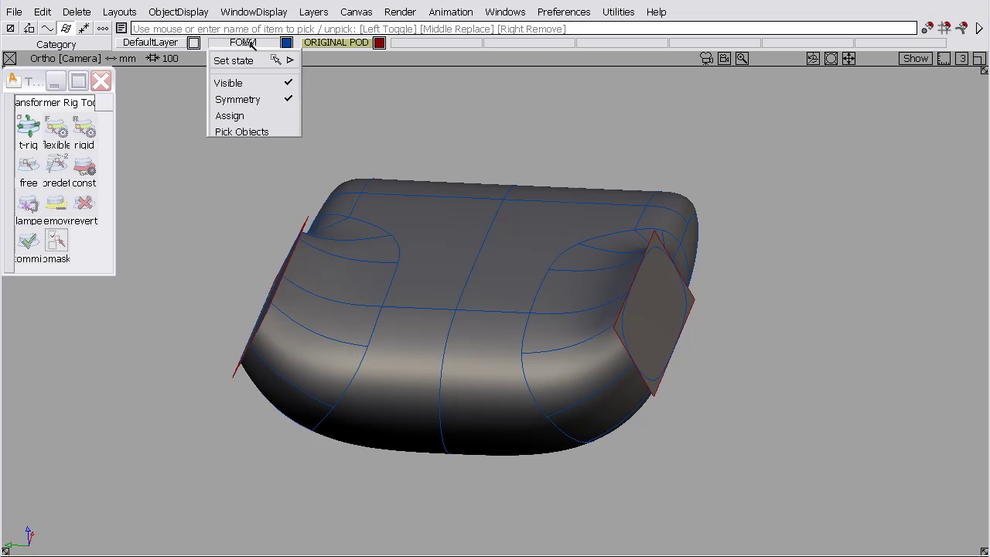
{"action": "left_click", "coordinate": [251, 97]}
{"action": "right_click", "coordinate": [325, 42]}
{"action": "left_click", "coordinate": [329, 98]}
- Start a Transformer Rig and accept the flared surfaces leading to the flat end plane as its targets
{"action": "mouse_move", "coordinate": [537, 280]}
{"action": "left_mouse_down", "text": "alt+shift"}
{"action": "mouse_move", "coordinate": [533, 230]}
{"action": "mouse_move", "coordinate": [533, 259]}
{"action": "mouse_move", "coordinate": [634, 229]}
{"action": "mouse_move", "coordinate": [608, 255]}
{"action": "mouse_move", "coordinate": [645, 225]}
{"action": "mouse_move", "coordinate": [420, 152]}
{"action": "left_mouse_up", "text": "alt+shift"}
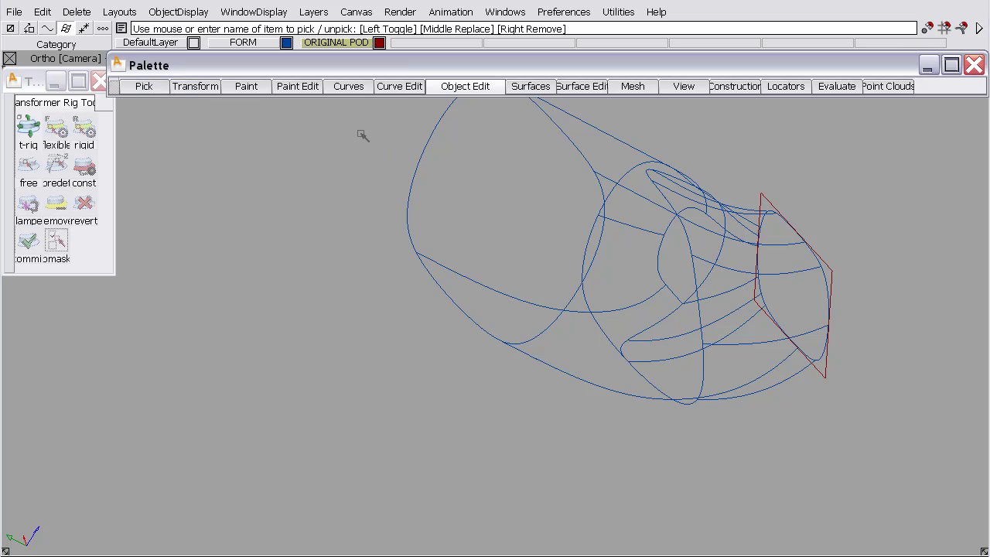
{"action": "left_click", "coordinate": [468, 86]}
{"action": "mouse_move", "coordinate": [475, 222]}
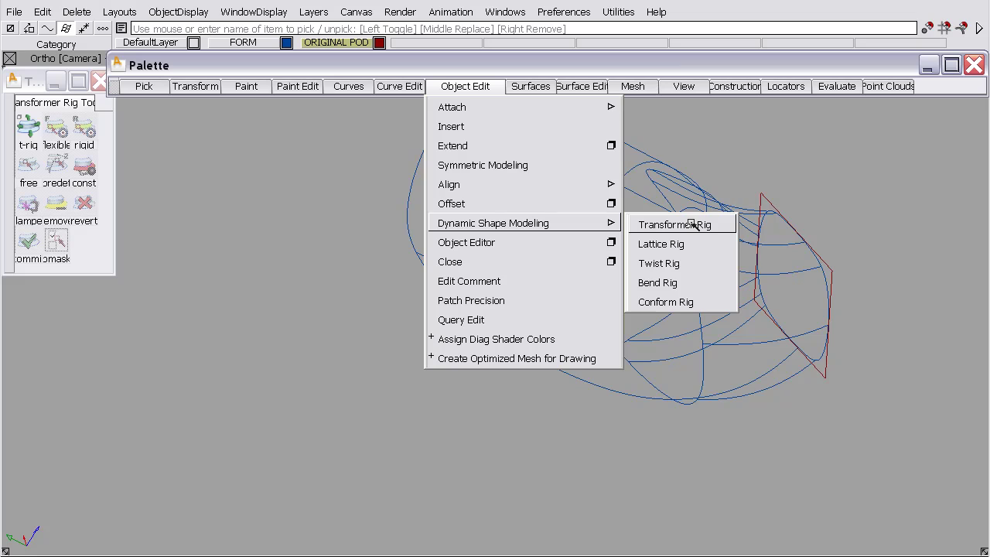
{"action": "left_click", "coordinate": [655, 217]}
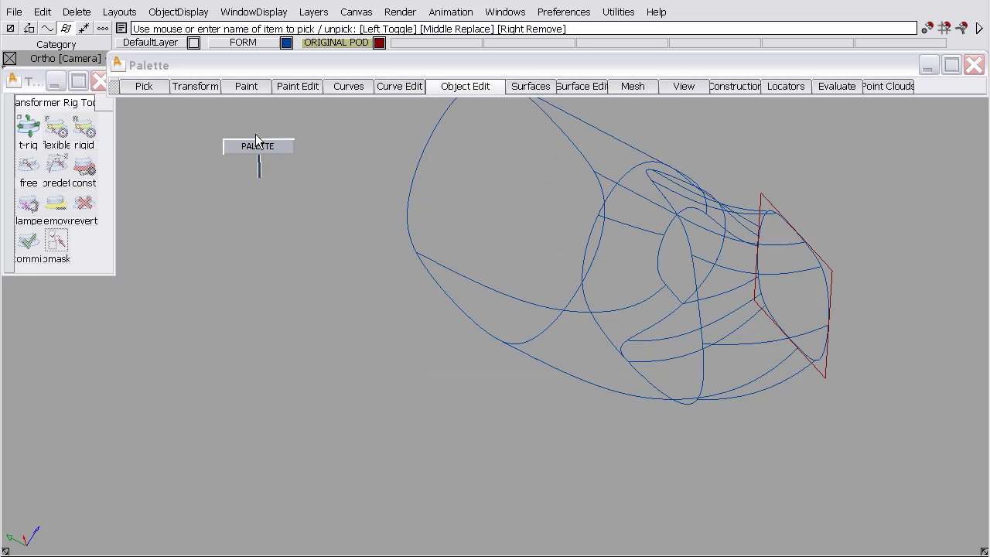
{"action": "right_click_drag", "start_coordinate": [259, 177], "coordinate": [253, 122], "text": "ctrl+shift"}
{"action": "left_click", "coordinate": [29, 130]}
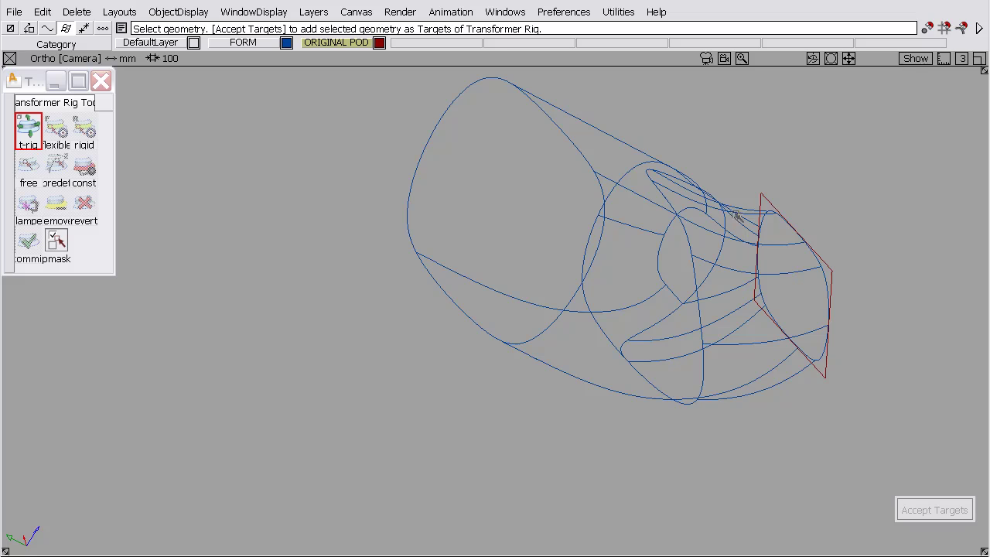
{"action": "left_click_drag", "start_coordinate": [744, 198], "coordinate": [748, 431]}
{"action": "key", "text": "space"}
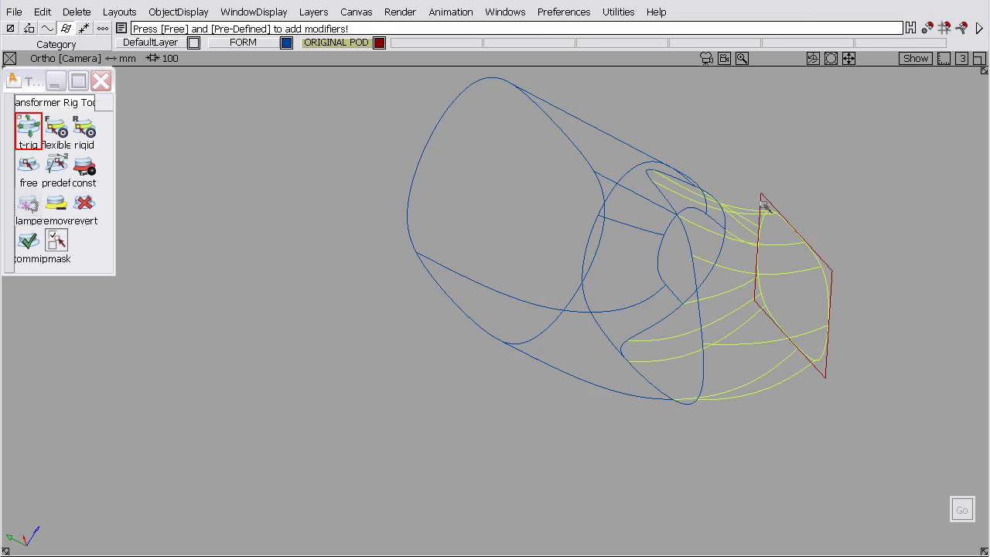
- Add the flat end plane as a free modifier and build the Transformer Rig
{"action": "left_click", "coordinate": [27, 165]}
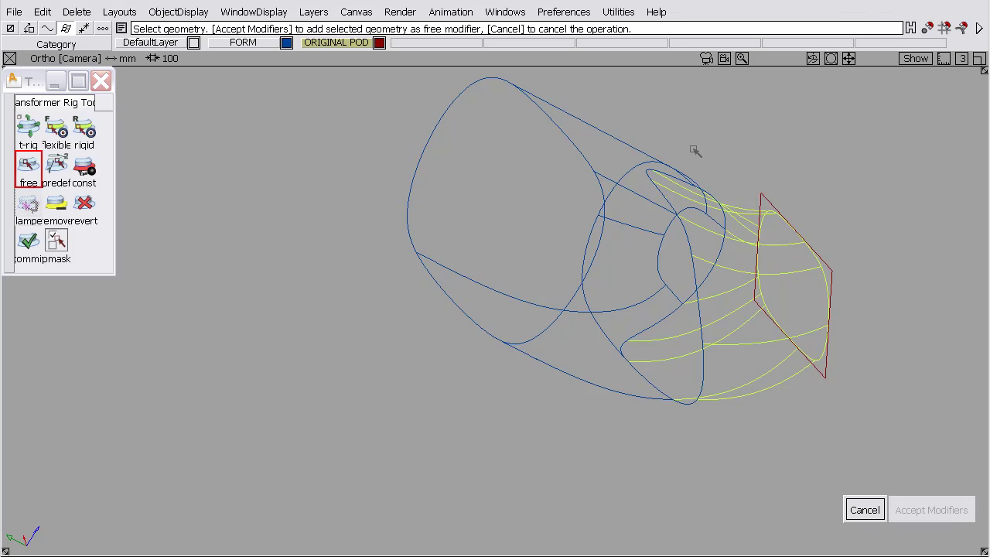
{"action": "left_click", "coordinate": [763, 198]}
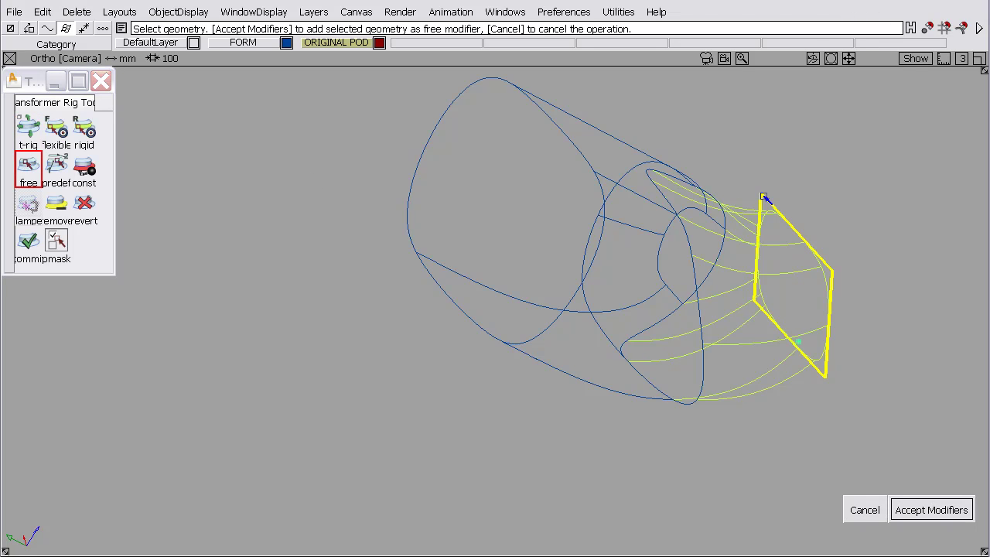
{"action": "left_click", "coordinate": [920, 512]}
{"action": "left_click_drag", "start_coordinate": [895, 410], "coordinate": [593, 267], "text": "alt+shift"}
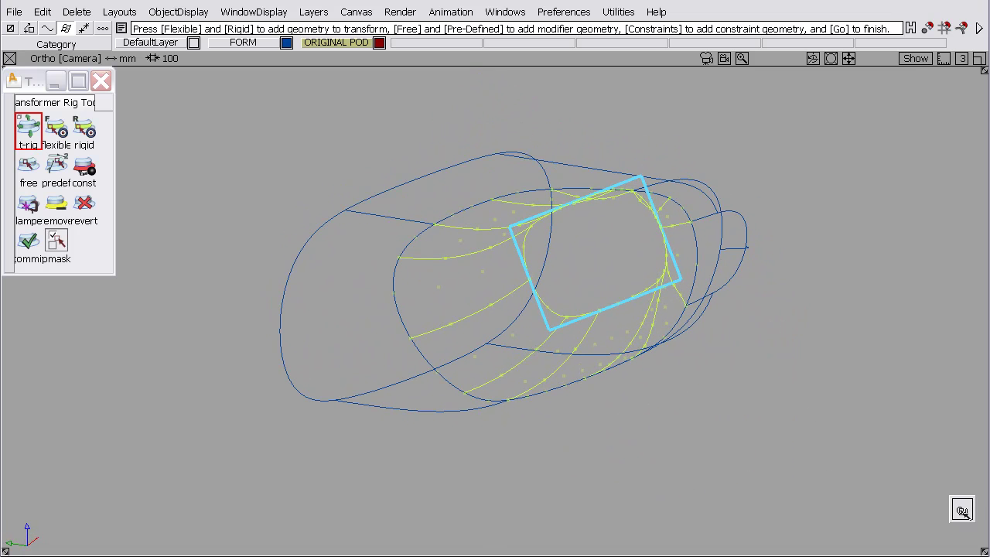
{"action": "left_click", "coordinate": [962, 510]}
{"action": "left_click_drag", "start_coordinate": [936, 359], "coordinate": [434, 182]}
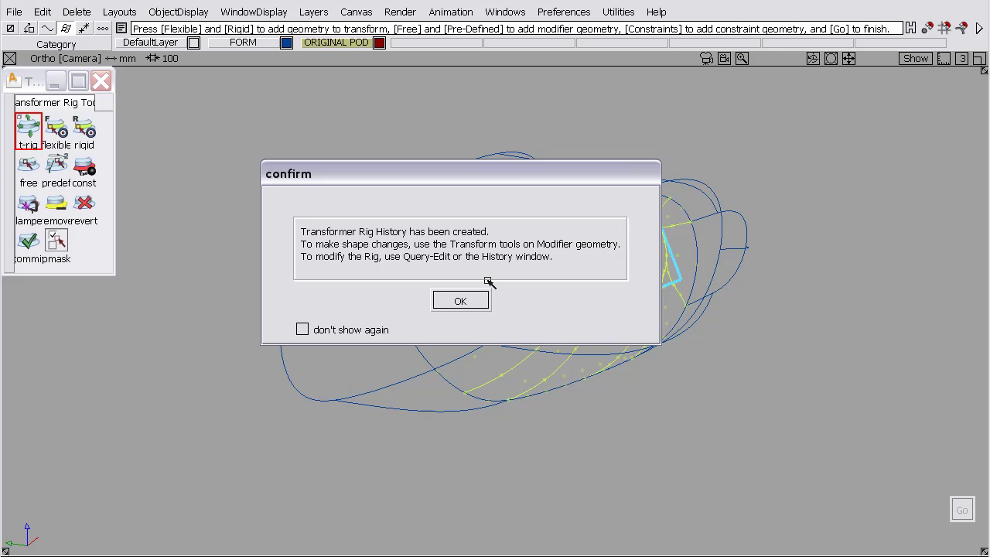
{"action": "left_click", "coordinate": [471, 300]}
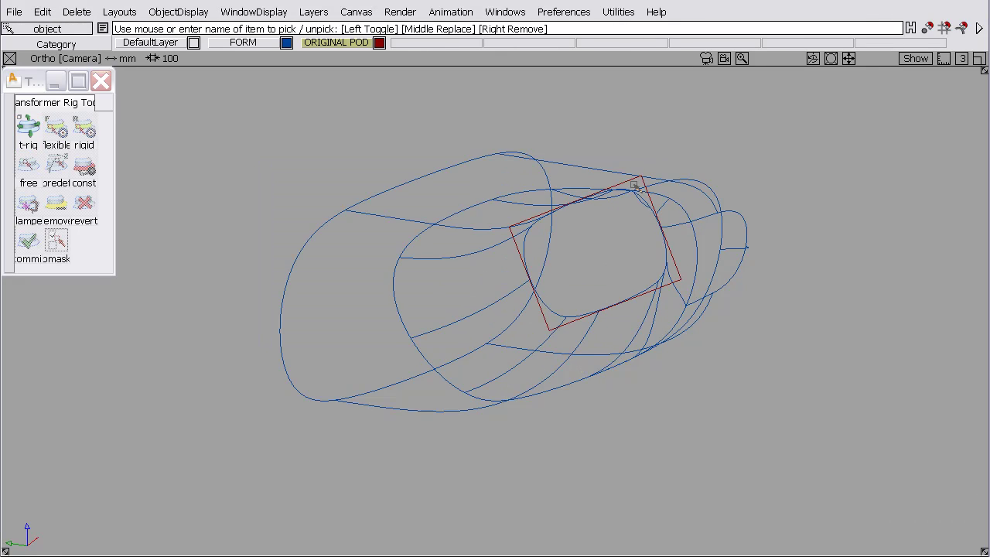
- Move the rig's flat end plane slightly outward, away from the pod body
{"action": "left_click", "coordinate": [631, 186]}
{"action": "left_click_drag", "start_coordinate": [599, 214], "coordinate": [653, 213], "text": "ctrl+shift"}
{"action": "middle_click_drag", "start_coordinate": [563, 137], "coordinate": [573, 137]}
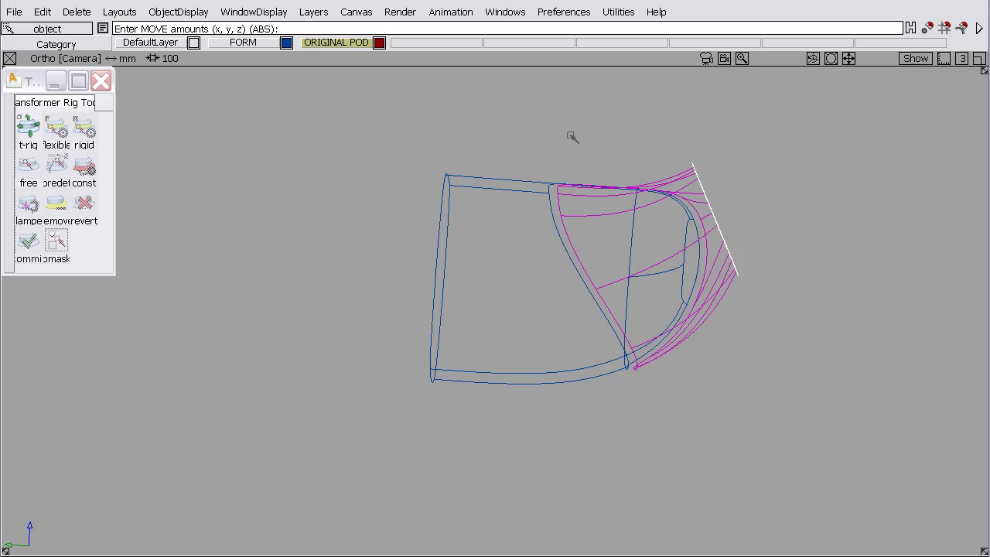
- Center the end plane's pivot and rotate the plane about it
{"action": "left_click_drag", "start_coordinate": [291, 111], "coordinate": [301, 83], "text": "ctrl+shift"}
{"action": "left_click", "coordinate": [198, 87]}
{"action": "mouse_move", "coordinate": [210, 203]}
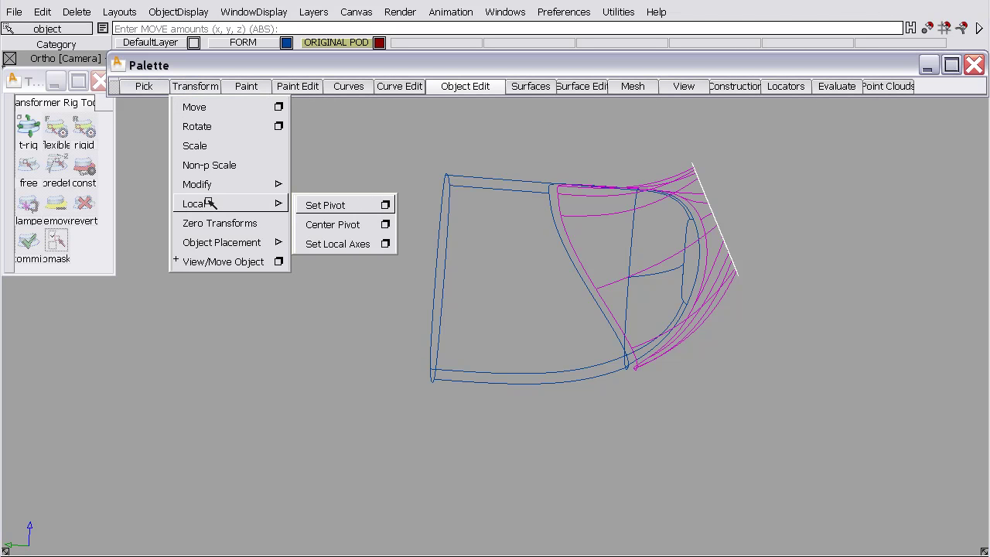
{"action": "left_click", "coordinate": [336, 225]}
{"action": "right_click_drag", "start_coordinate": [349, 177], "coordinate": [376, 194], "text": "ctrl+shift"}
{"action": "left_click_drag", "start_coordinate": [366, 206], "coordinate": [303, 203]}
{"action": "right_click_drag", "start_coordinate": [310, 206], "coordinate": [324, 202]}
- Reopen the Transformer Rig on the flared surfaces with Query Edit, checking the gap to the pod body
{"action": "left_click_drag", "start_coordinate": [600, 216], "coordinate": [345, 438], "text": "alt+shift"}
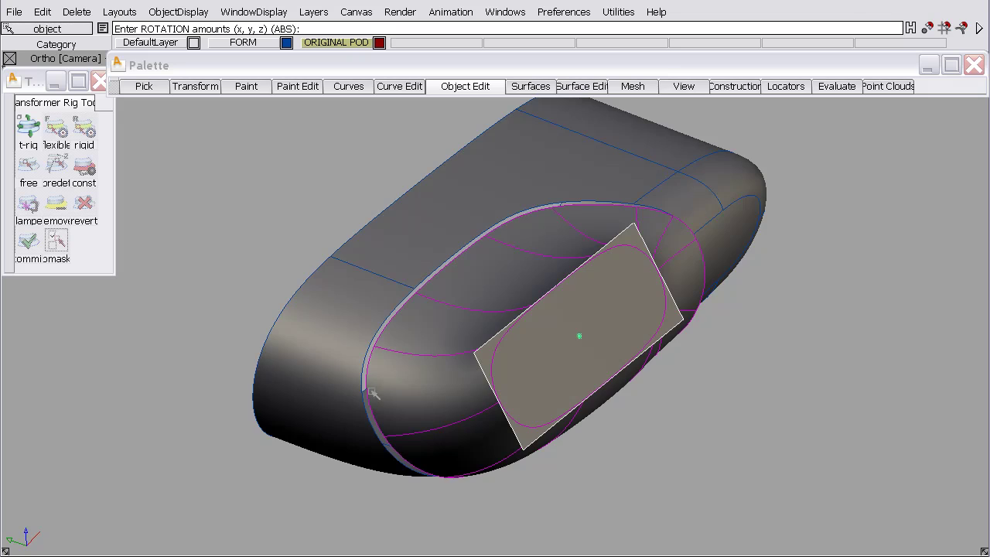
{"action": "right_click_drag", "start_coordinate": [410, 340], "coordinate": [412, 248], "text": "alt+shift"}
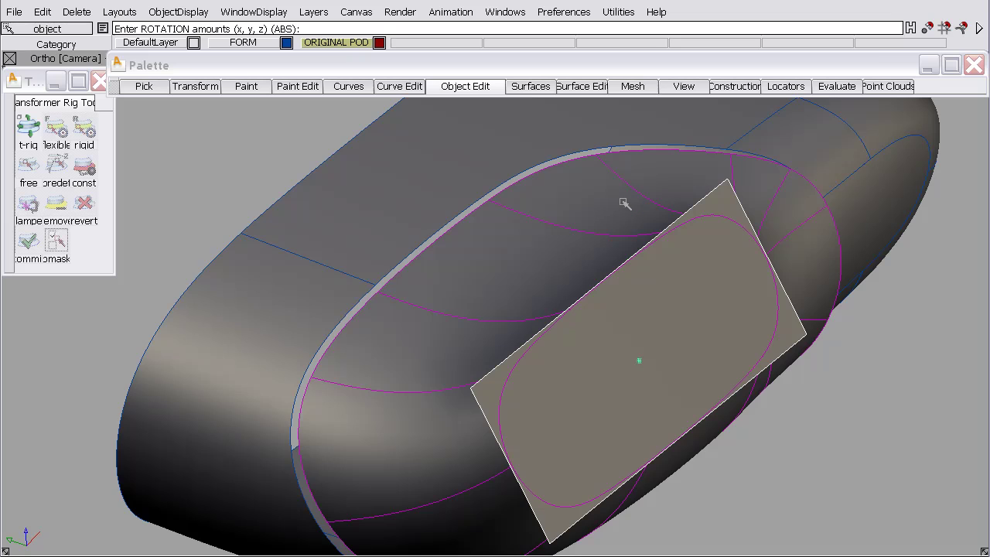
{"action": "left_click_drag", "start_coordinate": [469, 400], "coordinate": [535, 327], "text": "alt+shift"}
{"action": "right_click_drag", "start_coordinate": [533, 300], "coordinate": [529, 260], "text": "ctrl+shift"}
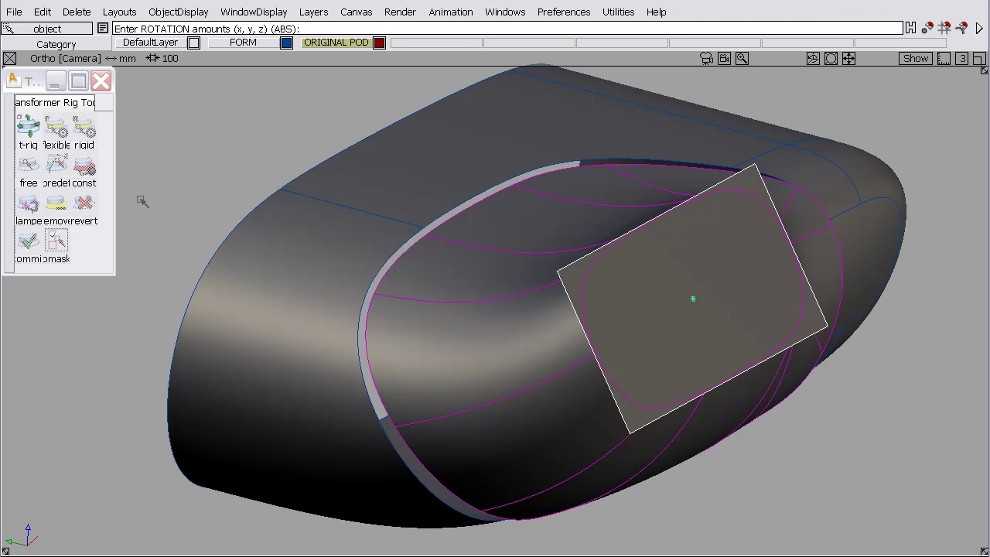
{"action": "left_click_drag", "start_coordinate": [402, 292], "coordinate": [400, 270], "text": "ctrl+shift"}
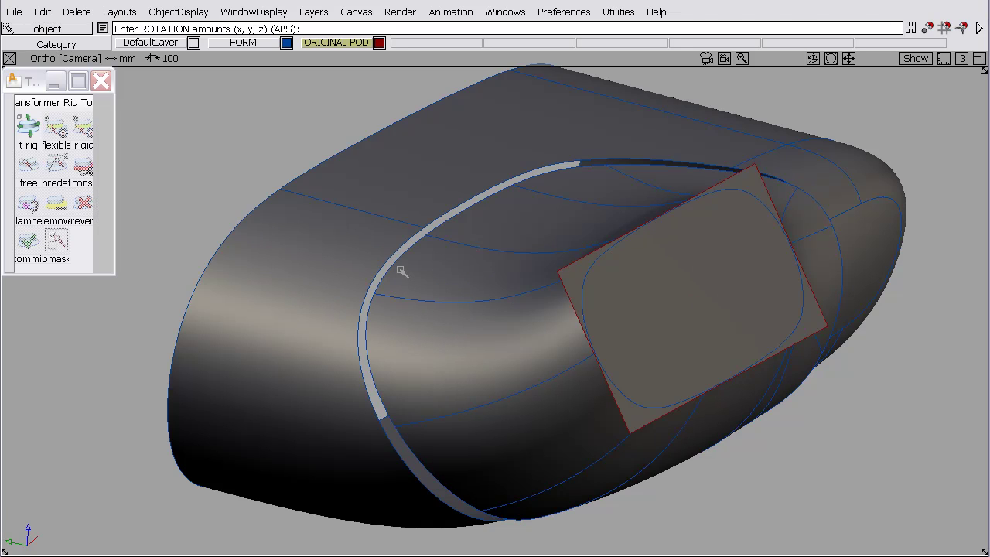
{"action": "left_click", "coordinate": [474, 207]}
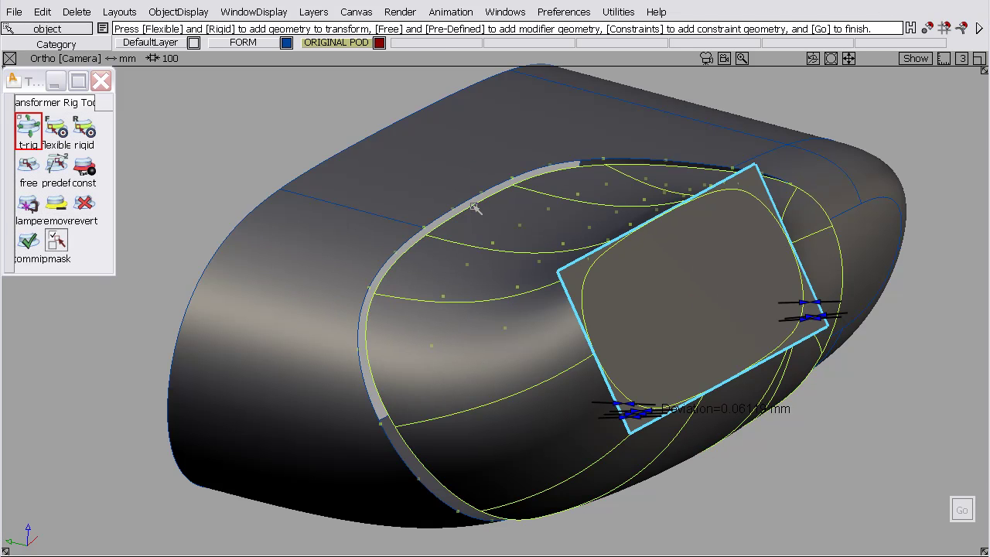
- Start rig constraints with tangent continuity and select the pod's upper surface and the adjoining rounded side surface
{"action": "left_click", "coordinate": [85, 170]}
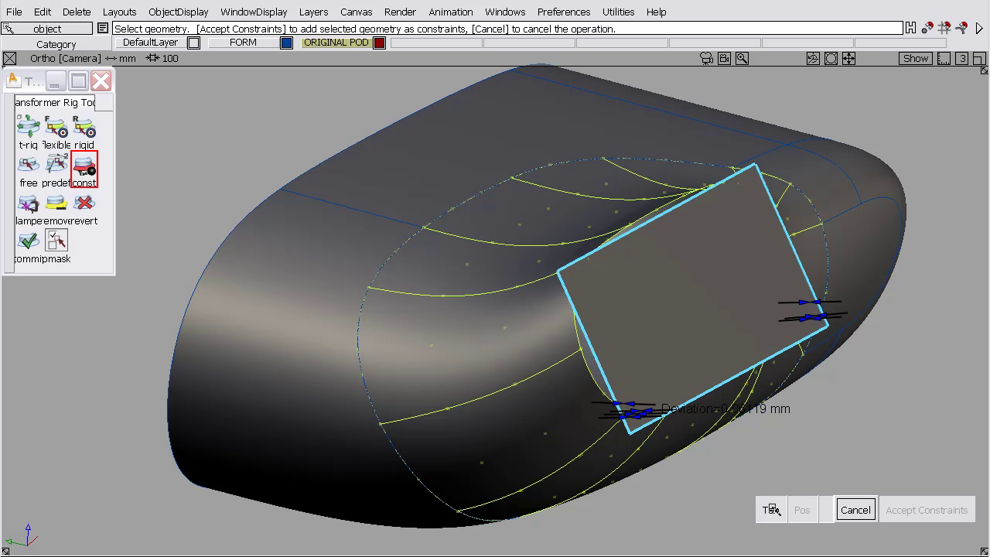
{"action": "left_click", "coordinate": [484, 192]}
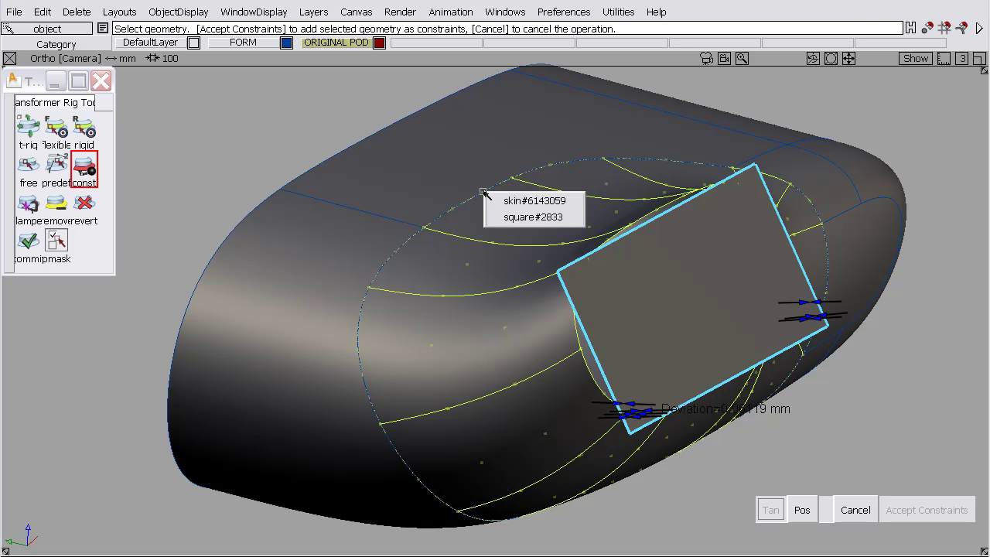
{"action": "left_click", "coordinate": [528, 201]}
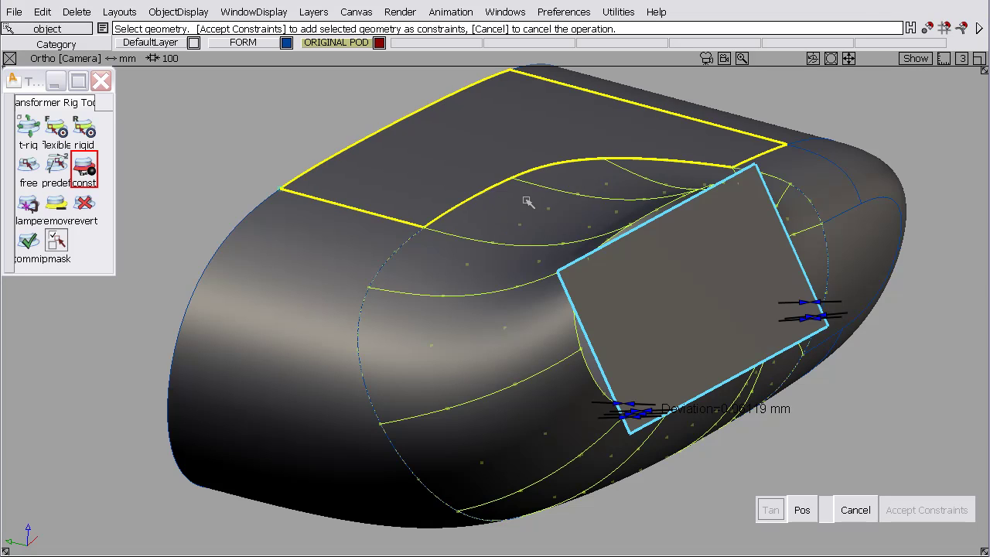
{"action": "left_click", "coordinate": [255, 209]}
- Add the underside and the remaining body surfaces bordering the flare to the tangent constraints and accept them
{"action": "left_click_drag", "start_coordinate": [546, 359], "coordinate": [350, 392], "text": "alt+shift"}
{"action": "middle_click_drag", "start_coordinate": [524, 464], "coordinate": [520, 330], "text": "alt+shift"}
{"action": "left_click", "coordinate": [598, 413]}
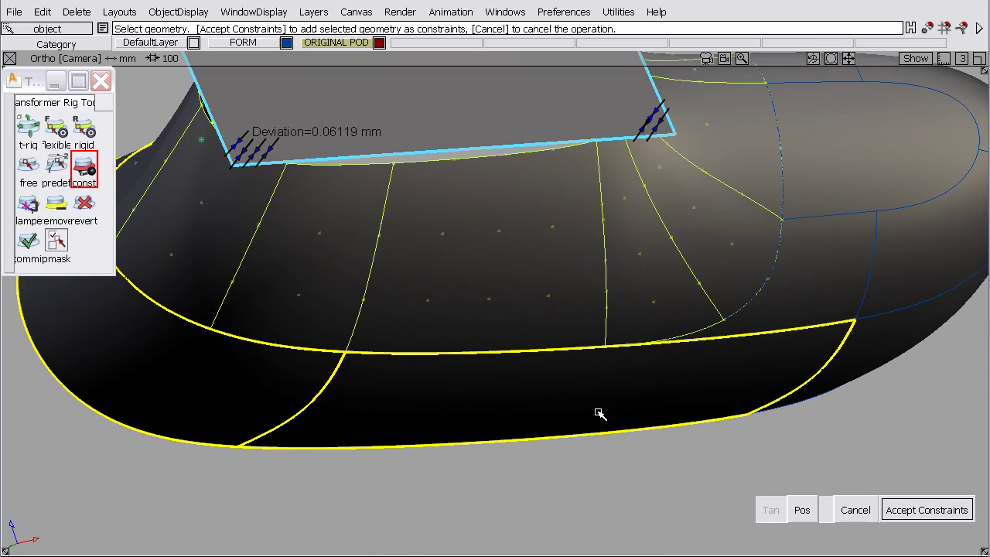
{"action": "left_click", "coordinate": [761, 340]}
{"action": "left_click", "coordinate": [844, 343]}
{"action": "left_click", "coordinate": [813, 217]}
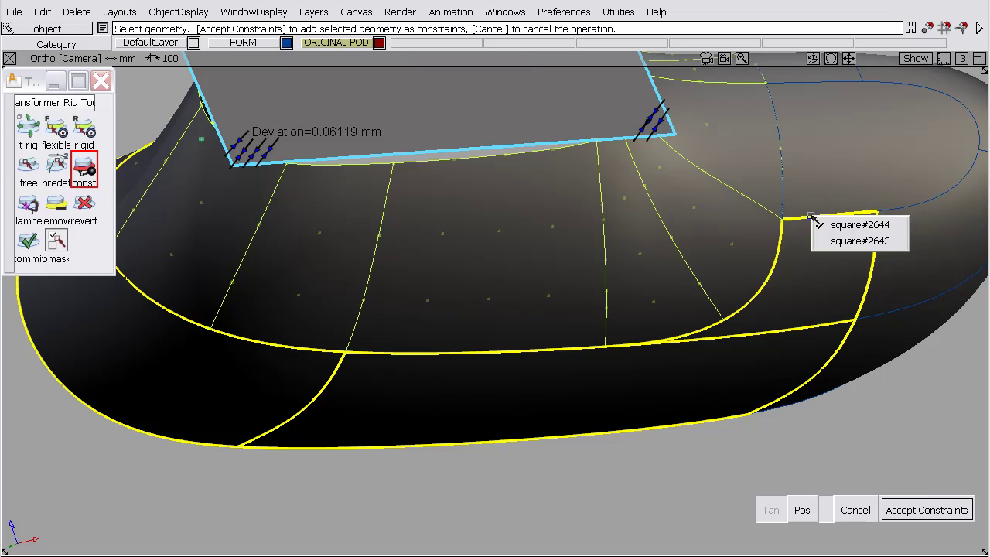
{"action": "left_click", "coordinate": [892, 241]}
{"action": "middle_click_drag", "start_coordinate": [814, 195], "coordinate": [796, 225], "text": "alt+shift"}
{"action": "left_click_drag", "start_coordinate": [735, 346], "coordinate": [718, 402], "text": "alt+shift"}
{"action": "left_click", "coordinate": [750, 191]}
{"action": "left_click", "coordinate": [782, 220]}
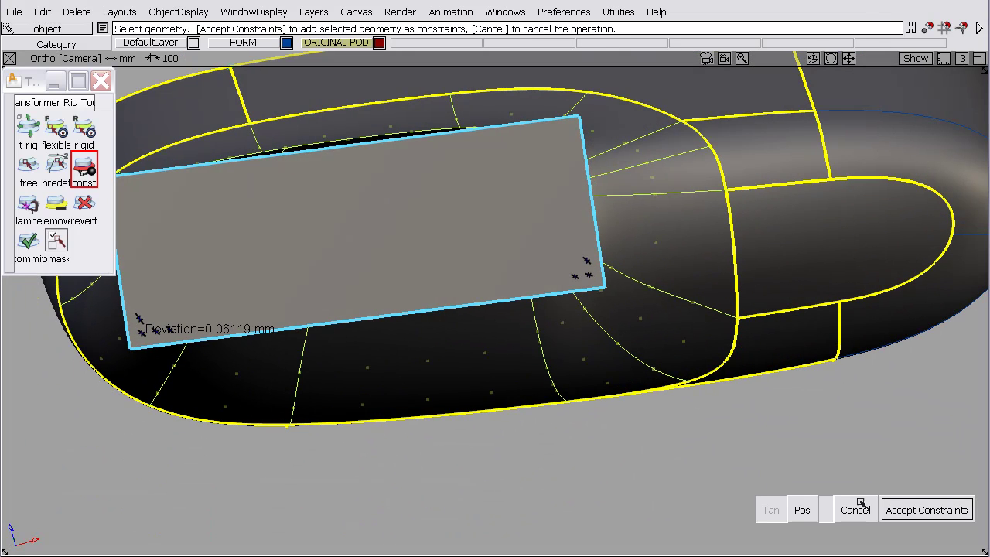
{"action": "left_click", "coordinate": [915, 511]}
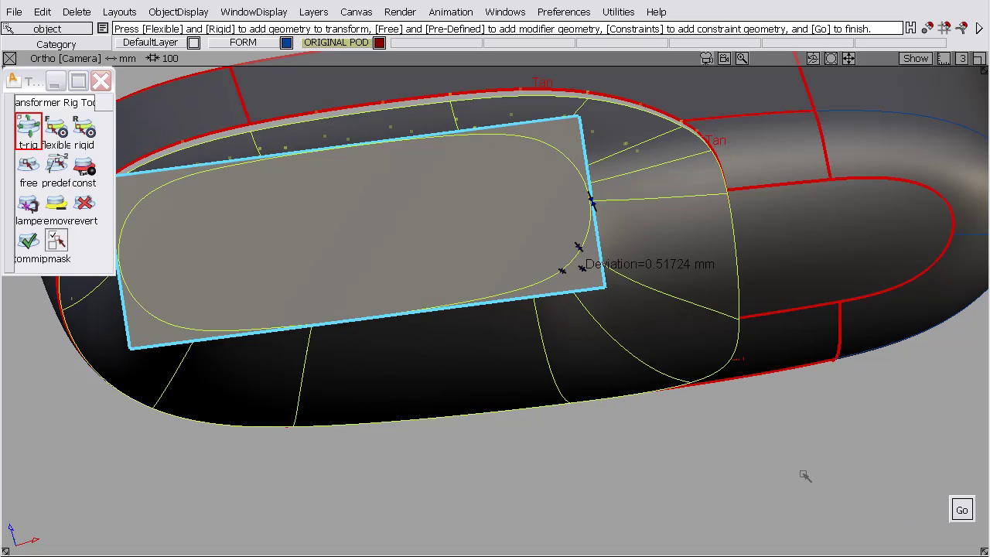
- Rebuild the Transformer Rig with the added tangent constraints and dismiss the confirmation
{"action": "left_click_drag", "start_coordinate": [806, 464], "coordinate": [627, 284], "text": "alt+shift"}
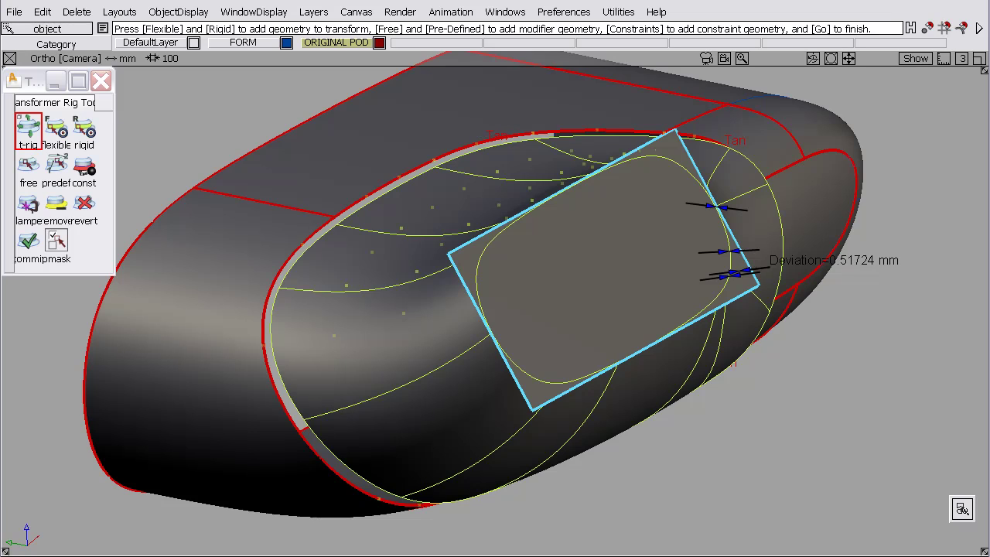
{"action": "left_click", "coordinate": [962, 509]}
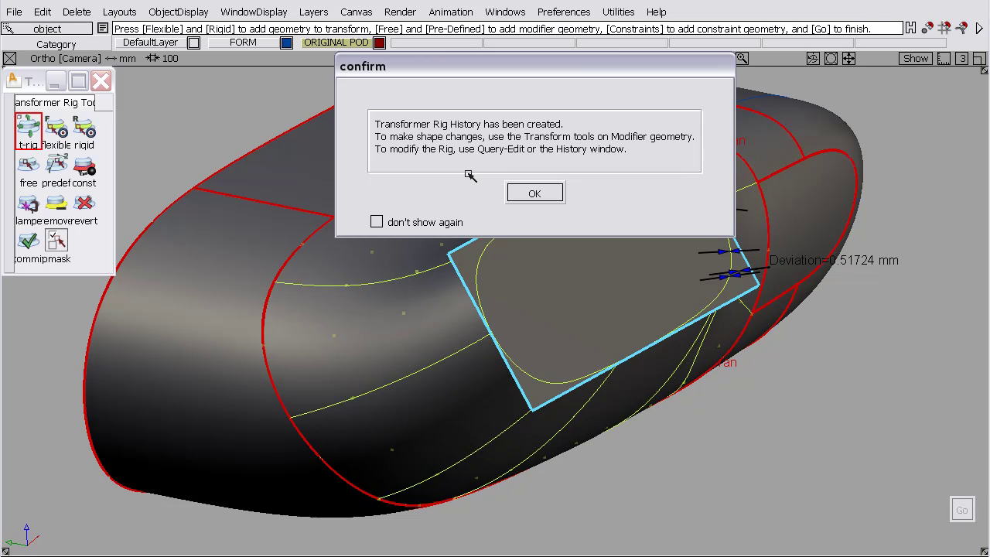
{"action": "left_click", "coordinate": [536, 194]}
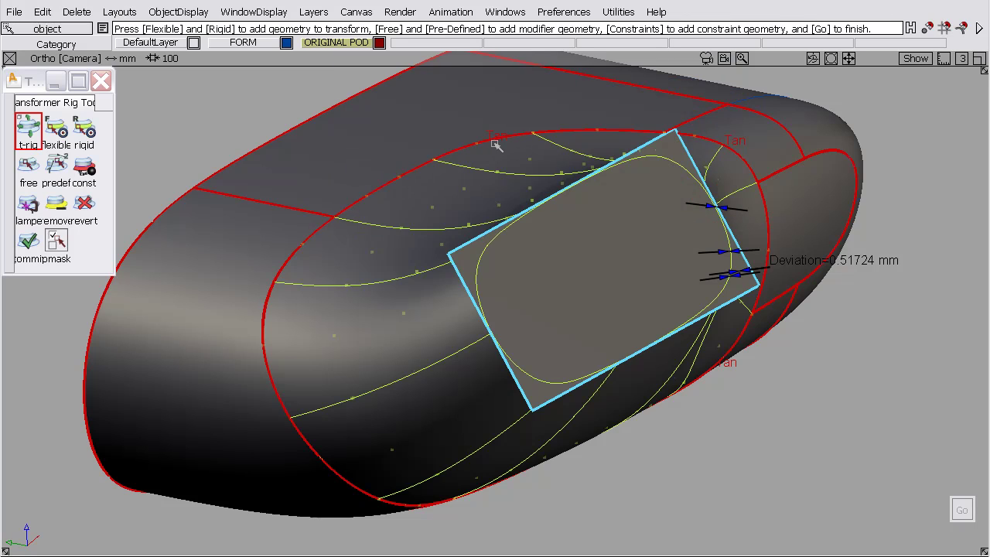
- Pick the end plane and rotate it to about -48 degrees in X and -26 degrees in Z, driving the flared surfaces
{"action": "left_click_drag", "start_coordinate": [394, 237], "coordinate": [698, 435], "text": "ctrl+shift"}
{"action": "right_click_drag", "start_coordinate": [674, 287], "coordinate": [667, 356], "text": "alt+shift"}
{"action": "left_click_drag", "start_coordinate": [667, 356], "coordinate": [689, 387], "text": "alt+shift"}
{"action": "left_click_drag", "start_coordinate": [663, 423], "coordinate": [658, 449], "text": "ctrl+shift"}
{"action": "left_click", "coordinate": [656, 450]}
{"action": "left_click", "coordinate": [719, 474], "text": "ctrl+shift"}
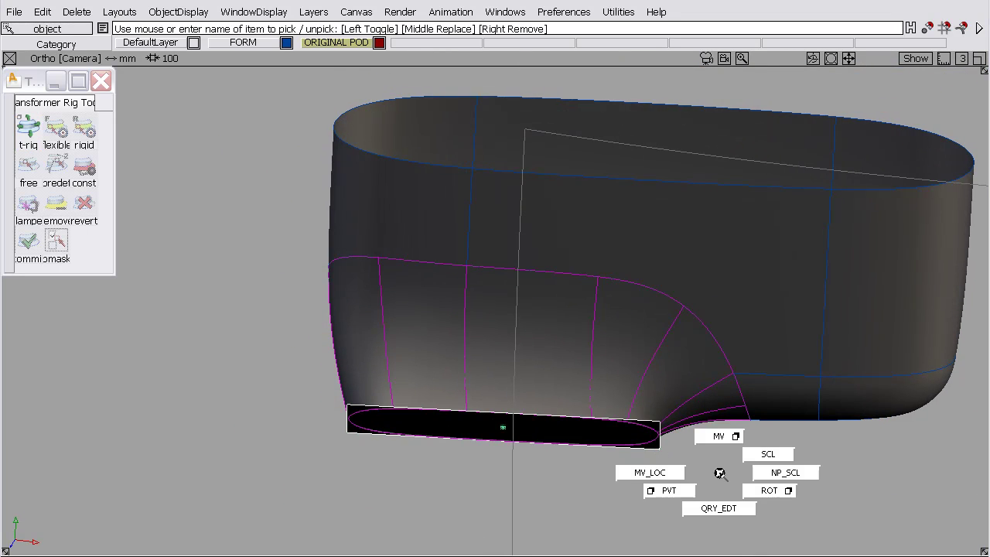
{"action": "left_click_drag", "start_coordinate": [719, 469], "coordinate": [599, 333], "text": "alt+shift"}
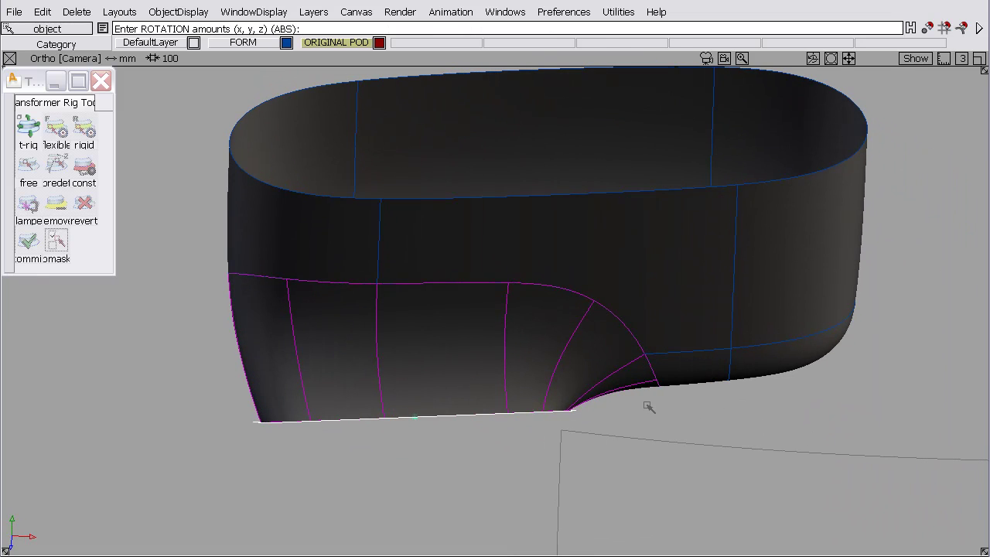
{"action": "right_click_drag", "start_coordinate": [647, 405], "coordinate": [621, 407]}
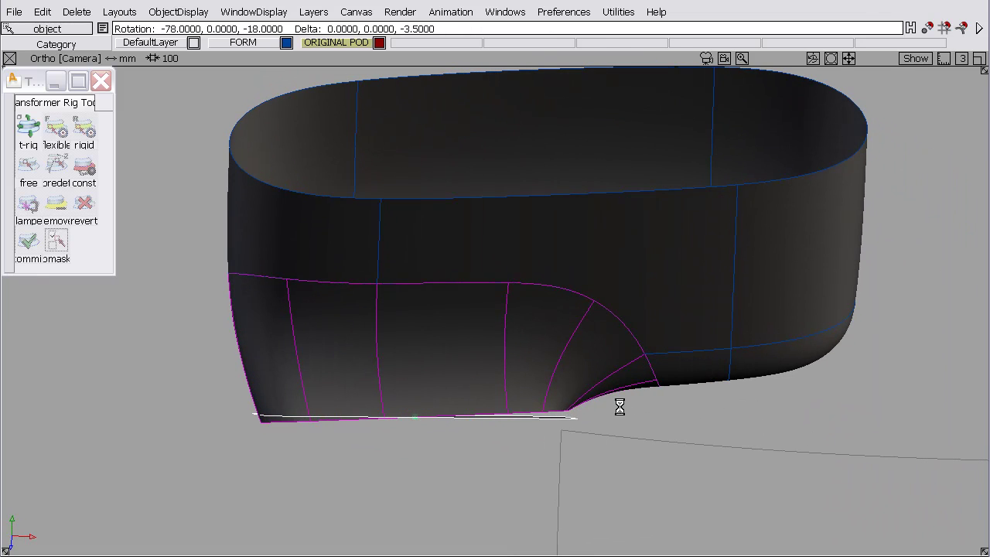
{"action": "left_click_drag", "start_coordinate": [620, 408], "coordinate": [906, 316]}
{"action": "left_click_drag", "start_coordinate": [820, 354], "coordinate": [821, 355]}
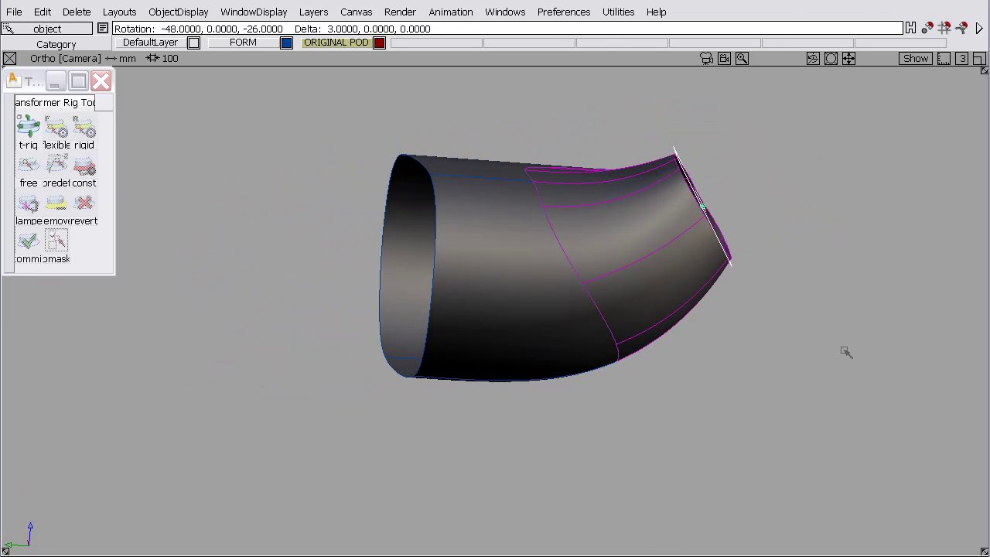
- Turn on symmetry for the FORM and ORIGINAL POD layers to mirror the pod and its end plane
{"action": "left_click_drag", "start_coordinate": [777, 278], "coordinate": [418, 138], "text": "alt+shift"}
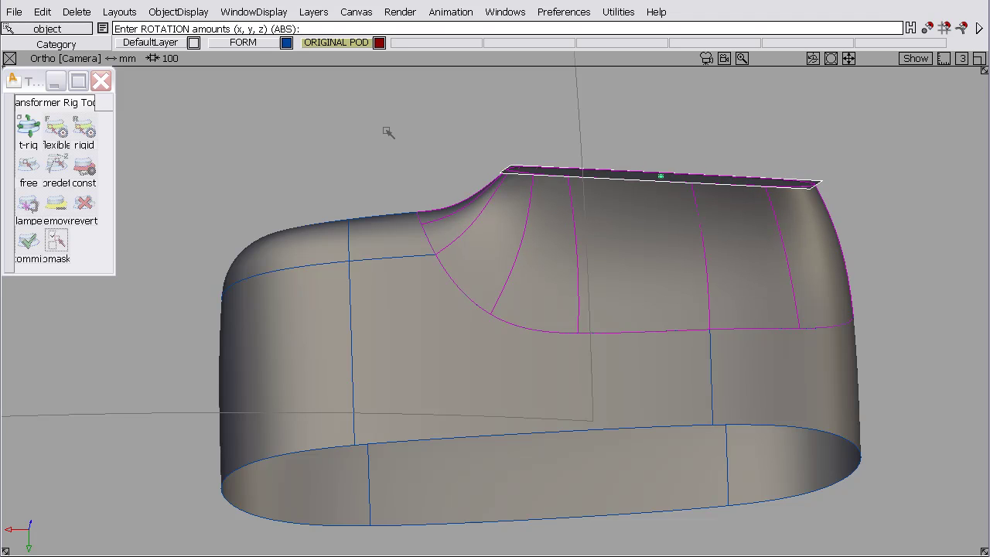
{"action": "left_click_drag", "start_coordinate": [252, 46], "coordinate": [247, 98]}
{"action": "right_click_drag", "start_coordinate": [448, 188], "coordinate": [484, 282], "text": "alt+shift"}
{"action": "middle_click_drag", "start_coordinate": [484, 282], "coordinate": [486, 193], "text": "alt+shift"}
{"action": "left_click_drag", "start_coordinate": [486, 193], "coordinate": [477, 286], "text": "alt+shift"}
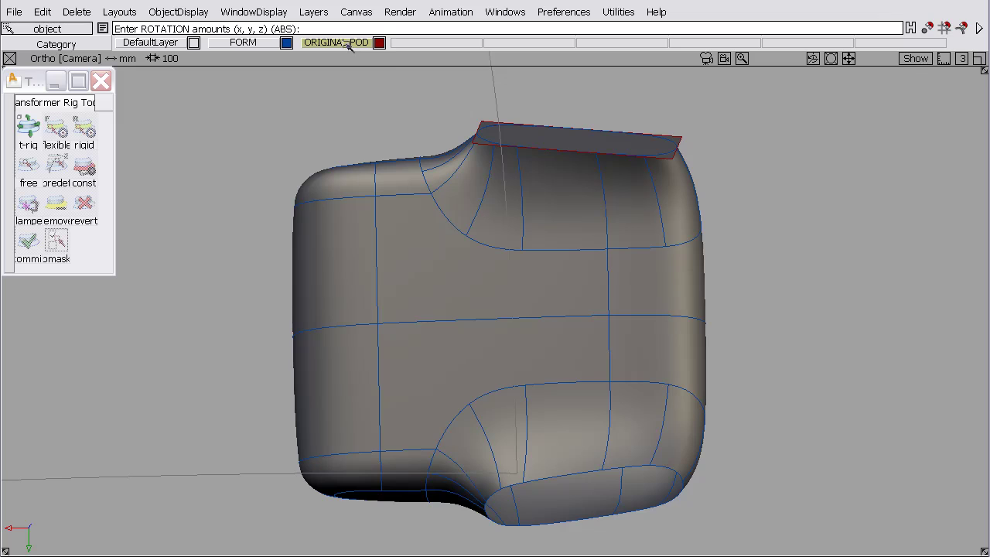
{"action": "left_click_drag", "start_coordinate": [347, 46], "coordinate": [345, 94]}
{"action": "left_click", "coordinate": [333, 99]}
- Pick the end plane and show the control panel for its shaping tools
{"action": "left_click_drag", "start_coordinate": [477, 188], "coordinate": [518, 190], "text": "alt+shift"}
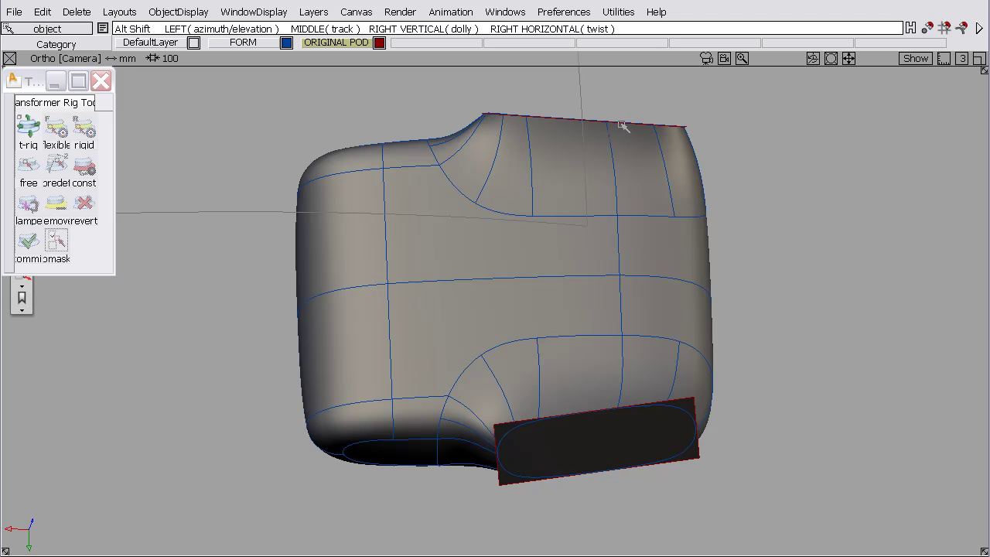
{"action": "left_click_drag", "start_coordinate": [628, 124], "coordinate": [619, 171], "text": "alt+shift"}
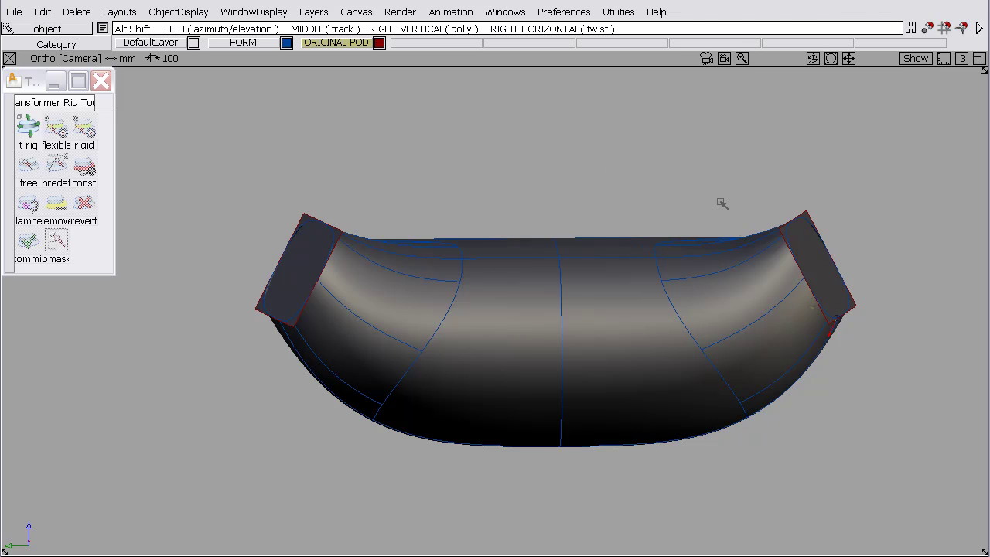
{"action": "right_click_drag", "start_coordinate": [749, 229], "coordinate": [745, 191], "text": "alt+shift"}
{"action": "left_click_drag", "start_coordinate": [946, 173], "coordinate": [841, 174], "text": "ctrl+shift"}
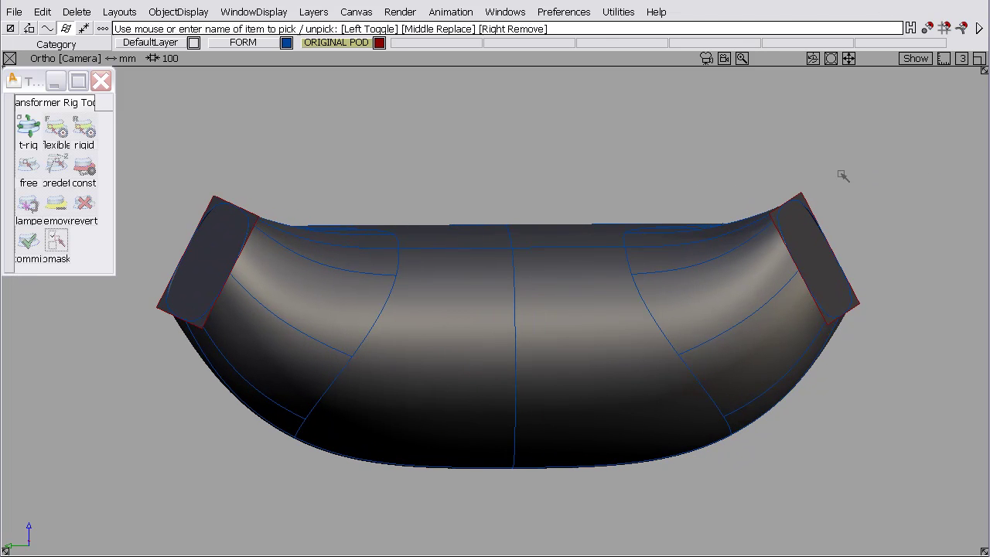
{"action": "left_click", "coordinate": [801, 194]}
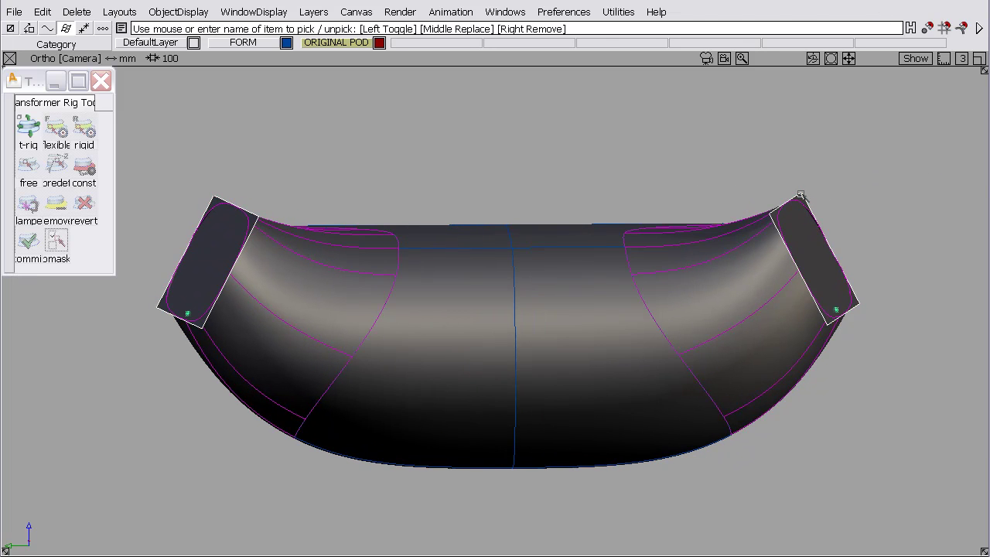
{"action": "left_click", "coordinate": [507, 12]}
{"action": "left_click", "coordinate": [512, 71]}
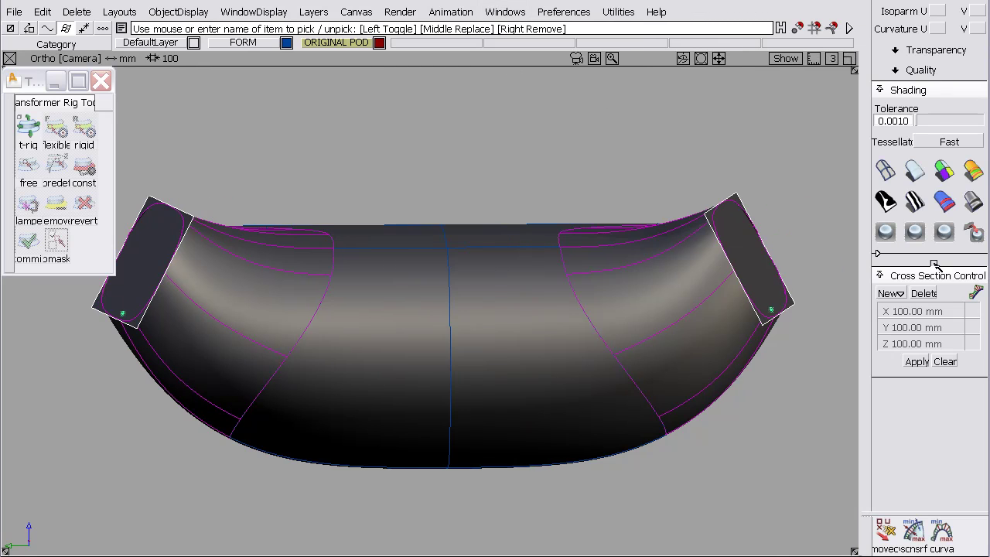
- Start CV Move on the end plane with hull selection, NUV mode and a 0.100 step size
{"action": "left_click", "coordinate": [886, 530]}
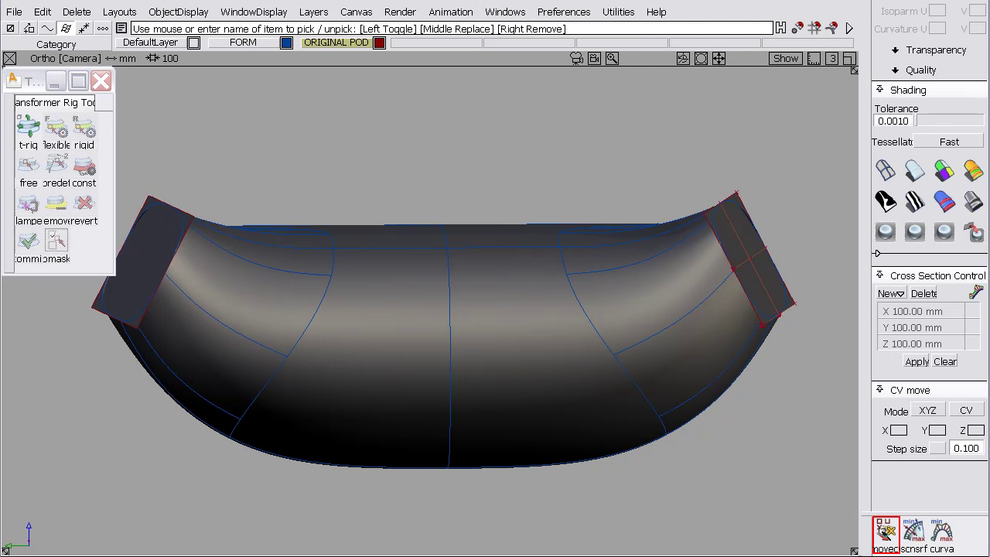
{"action": "left_click", "coordinate": [930, 411]}
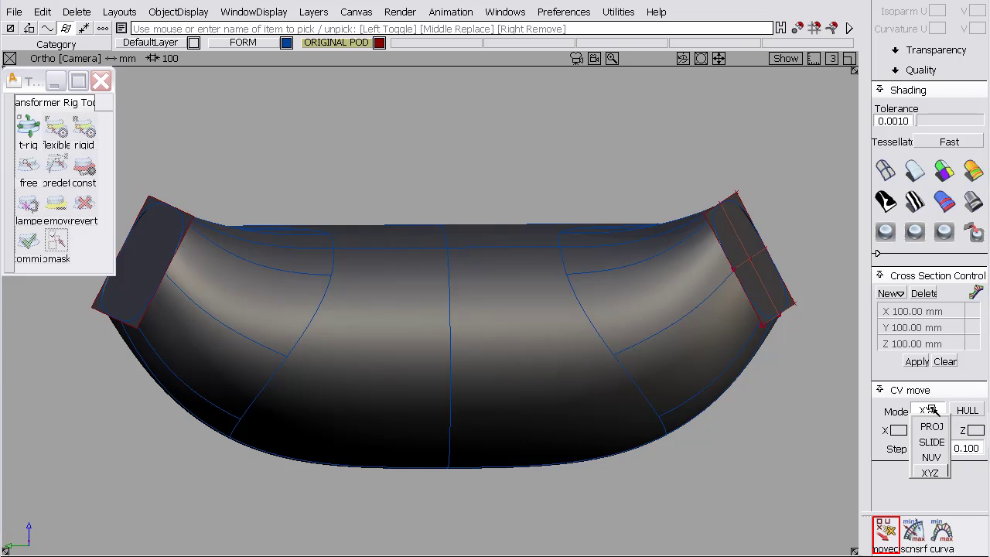
{"action": "left_click", "coordinate": [931, 457]}
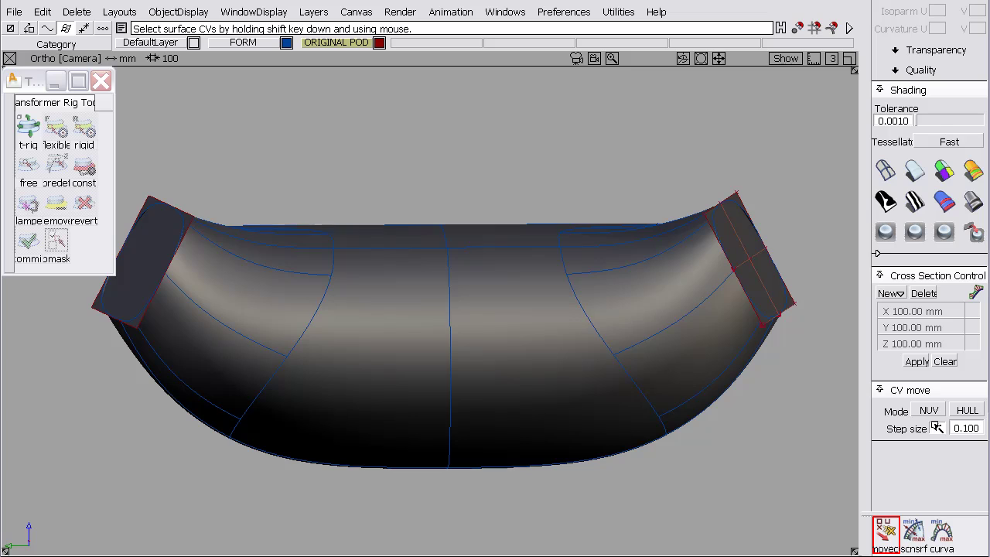
- Select the end plane's lengthwise middle hull and move it outward along the normal to crown the plane
{"action": "left_click", "coordinate": [760, 256], "text": "shift"}
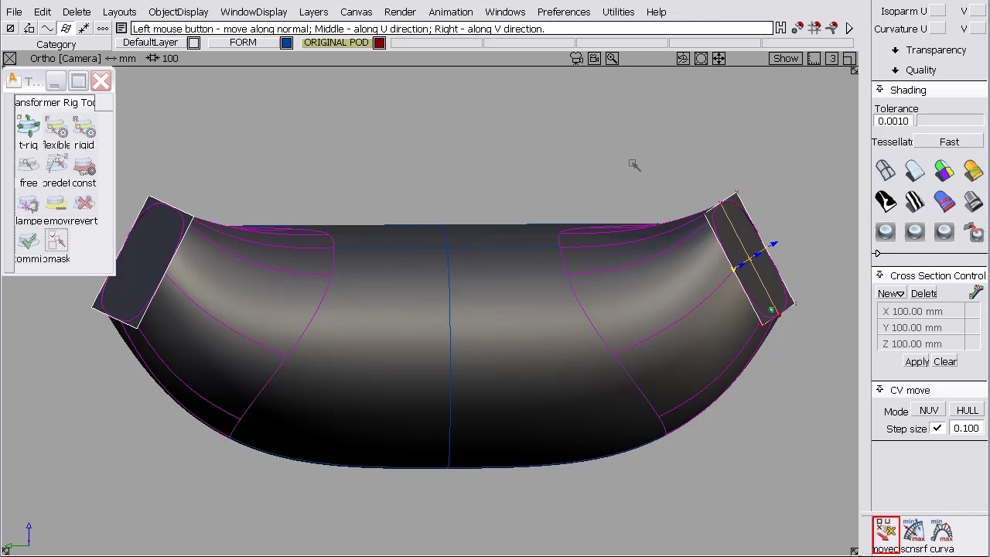
{"action": "left_click_drag", "start_coordinate": [633, 165], "coordinate": [669, 160]}
{"action": "left_click_drag", "start_coordinate": [641, 242], "coordinate": [728, 223], "text": "alt+shift"}
{"action": "right_click_drag", "start_coordinate": [727, 223], "coordinate": [729, 154], "text": "alt+shift"}
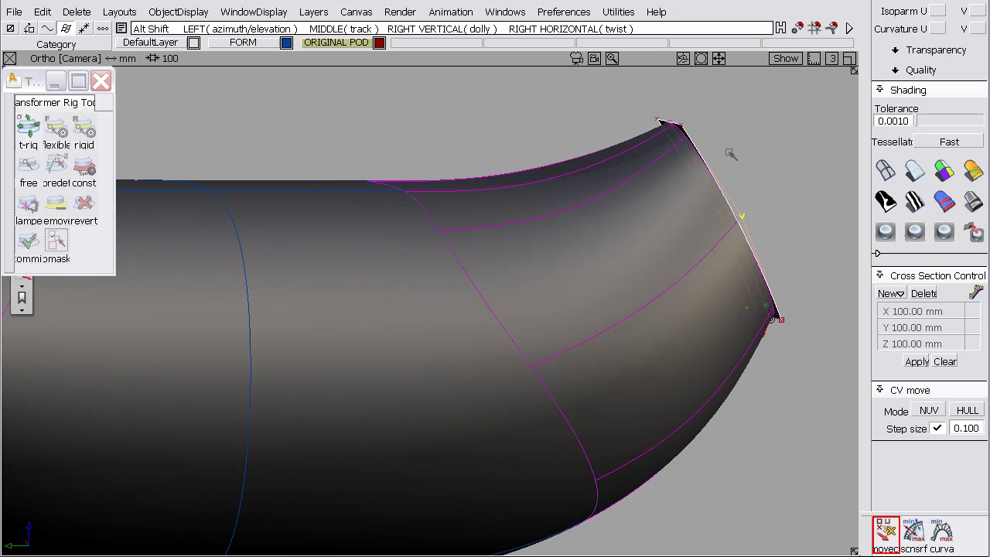
{"action": "left_click_drag", "start_coordinate": [730, 154], "coordinate": [699, 157], "text": "alt+shift"}
{"action": "left_click", "coordinate": [696, 152]}
{"action": "left_click_drag", "start_coordinate": [566, 117], "coordinate": [587, 112]}
- Bow the end plane further by moving its middle hulls outward along the normal
{"action": "left_click_drag", "start_coordinate": [553, 140], "coordinate": [727, 282], "text": "alt+shift"}
{"action": "left_click", "coordinate": [456, 280]}
{"action": "mouse_move", "coordinate": [399, 239]}
{"action": "left_mouse_down"}
{"action": "mouse_move", "coordinate": [388, 228]}
{"action": "mouse_move", "coordinate": [408, 228]}
{"action": "left_mouse_up"}
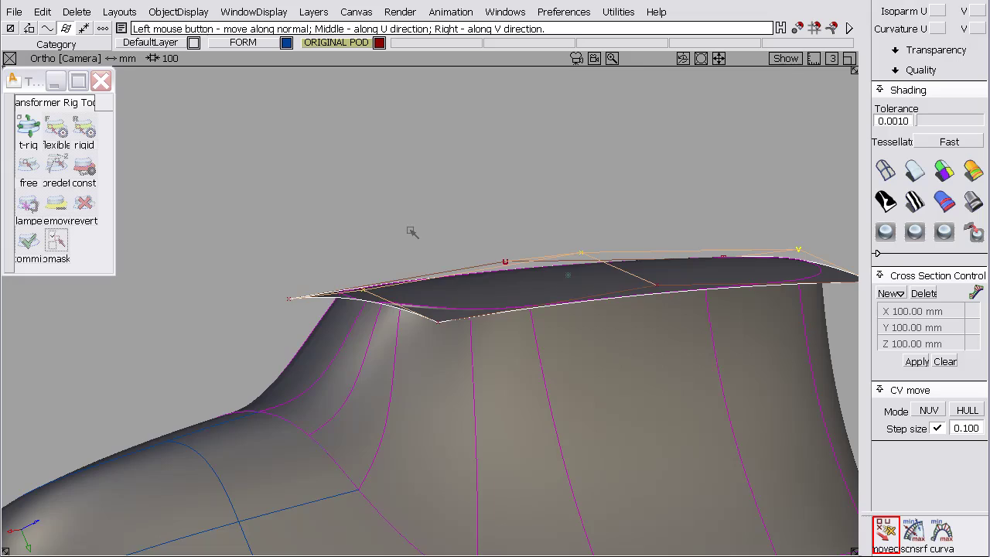
- Examine the crowned end planes and the flared surfaces on both sides of the mirrored pod
{"action": "left_click_drag", "start_coordinate": [438, 285], "coordinate": [186, 186], "text": "alt+shift"}
{"action": "right_click_drag", "start_coordinate": [473, 232], "coordinate": [470, 393], "text": "alt+shift"}
{"action": "left_click_drag", "start_coordinate": [470, 393], "coordinate": [532, 324], "text": "alt+shift"}
{"action": "right_click_drag", "start_coordinate": [532, 324], "coordinate": [541, 267], "text": "alt+shift"}
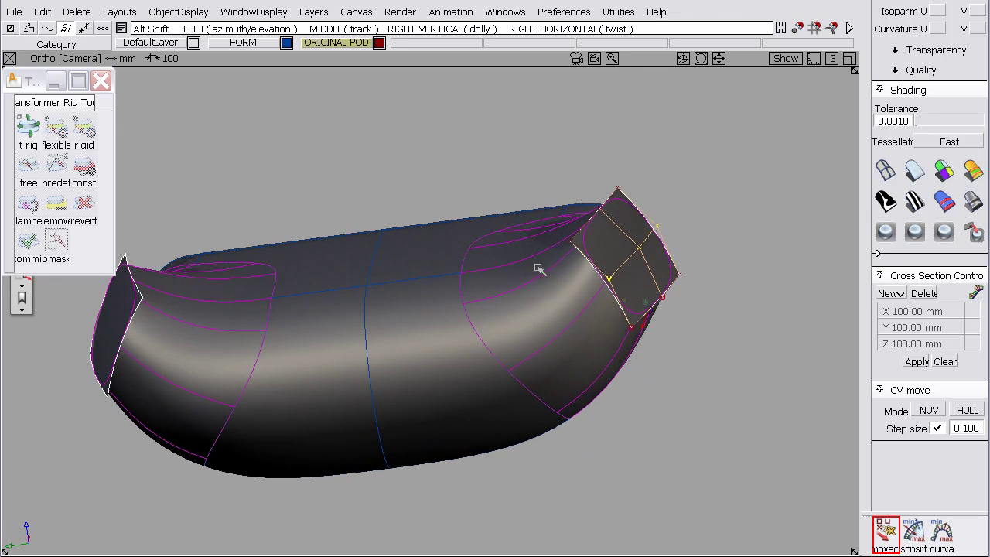
{"action": "mouse_move", "coordinate": [541, 267]}
{"action": "left_mouse_down", "text": "alt+shift"}
{"action": "mouse_move", "coordinate": [517, 268]}
{"action": "mouse_move", "coordinate": [531, 265]}
{"action": "left_mouse_up", "text": "alt+shift"}
{"action": "middle_click_drag", "start_coordinate": [530, 265], "coordinate": [678, 298], "text": "alt+shift"}
{"action": "left_click_drag", "start_coordinate": [678, 299], "coordinate": [308, 260], "text": "alt+shift"}
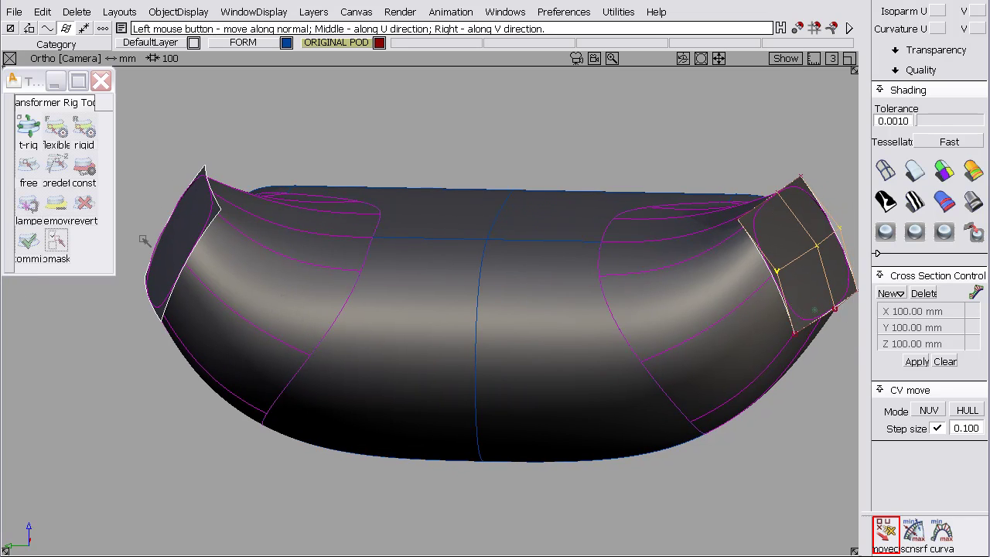
{"action": "left_click_drag", "start_coordinate": [476, 243], "coordinate": [479, 277], "text": "alt+shift"}
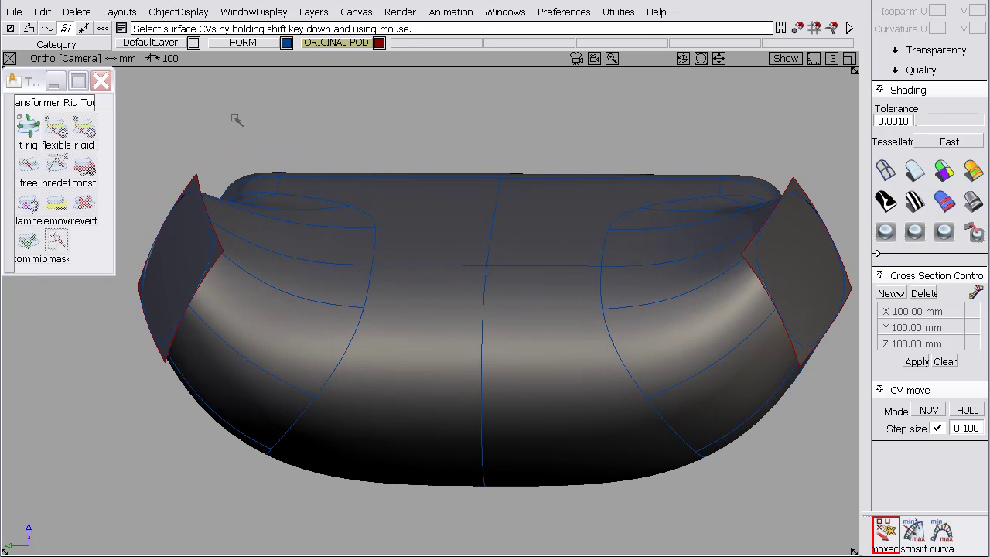